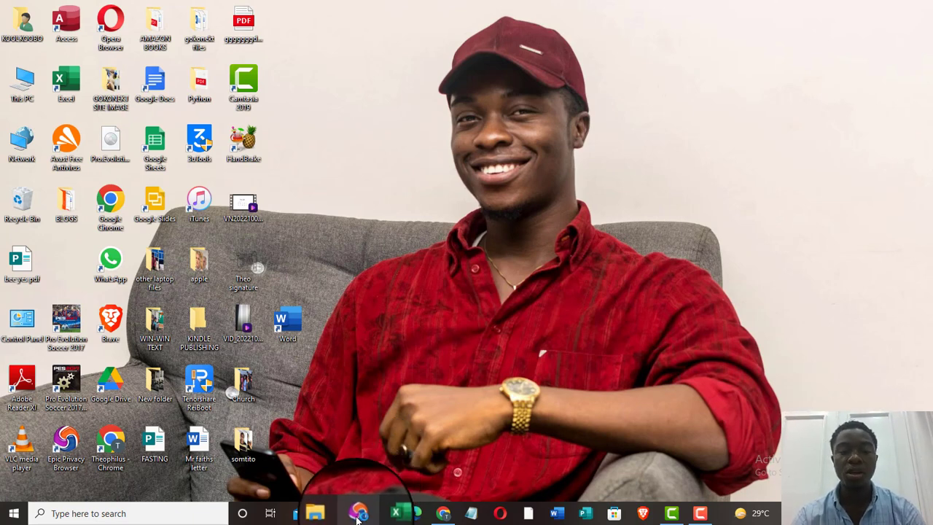
# Launch Epic Privacy Browser from the taskbar icon.
pyautogui.click(358, 514)
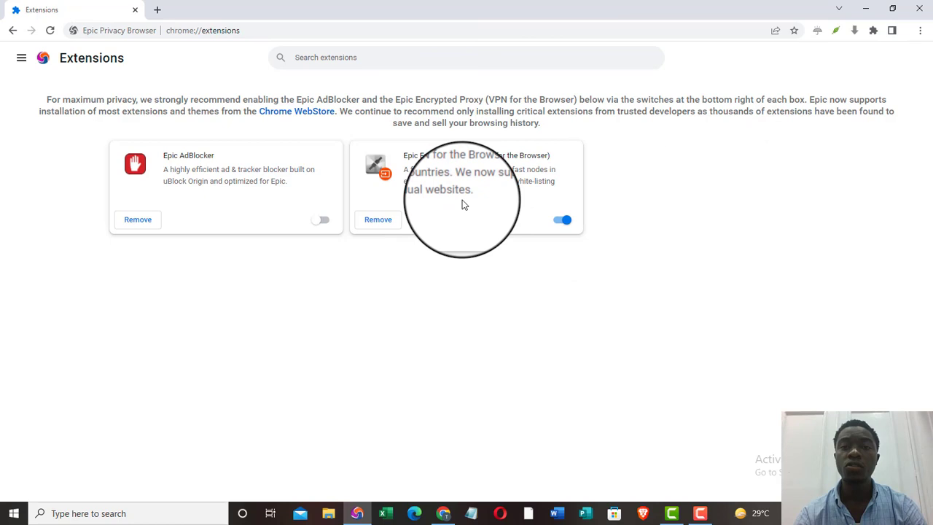
# Pick Germany as the server country in the Epic encrypted proxy popup, then close it.
pyautogui.click(836, 31)
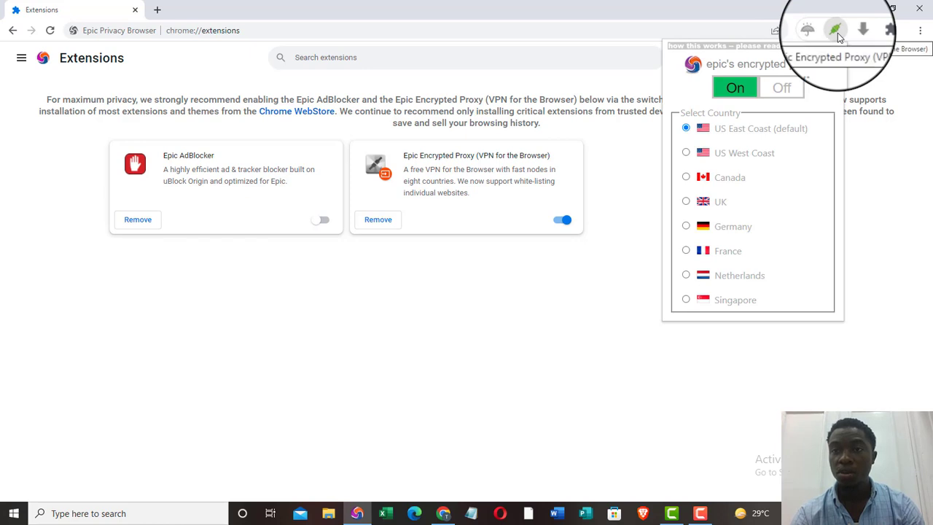
pyautogui.click(547, 364)
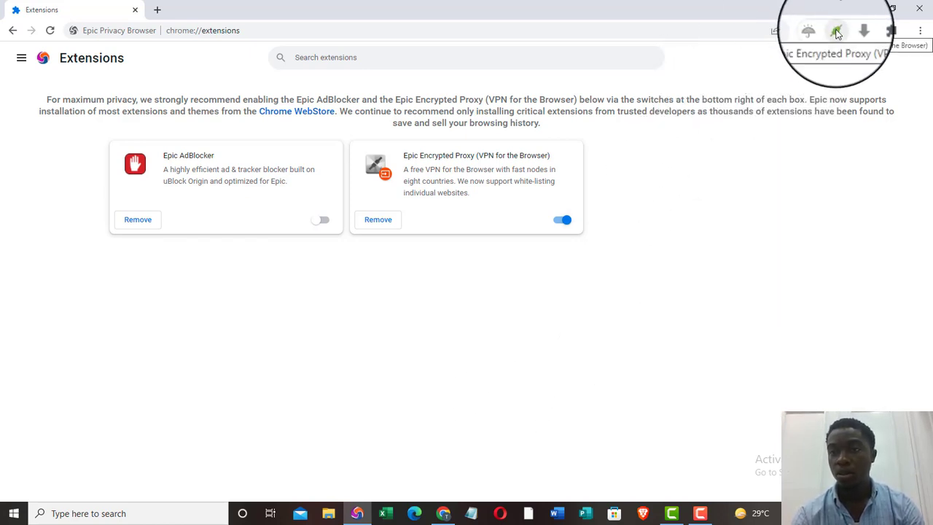
pyautogui.click(837, 32)
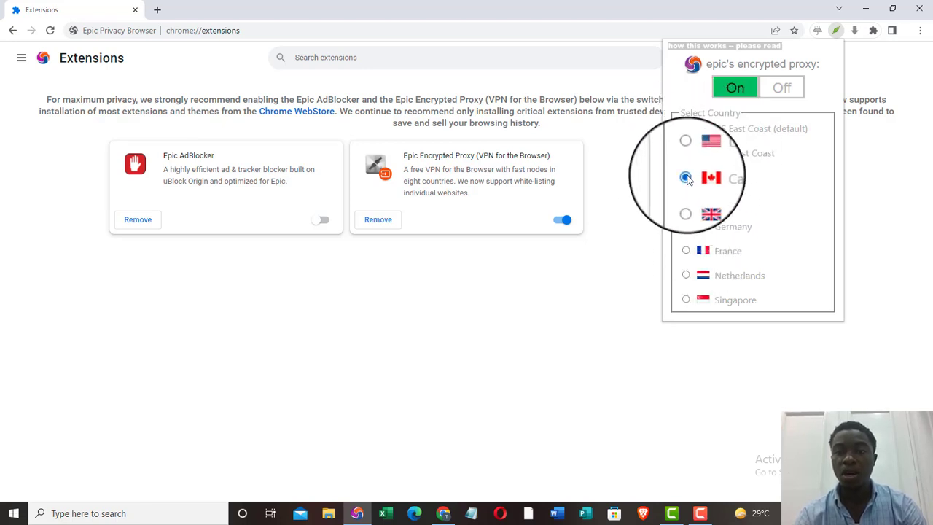
pyautogui.click(686, 226)
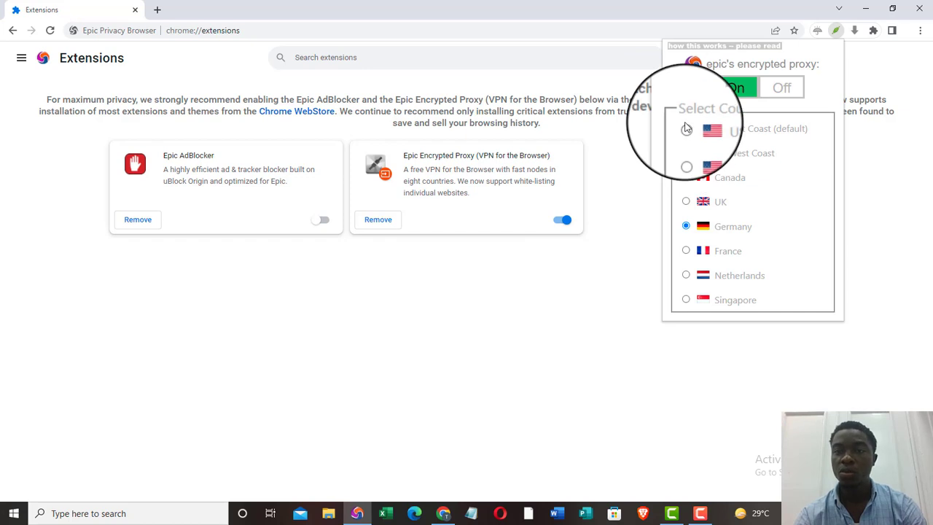
pyautogui.click(608, 210)
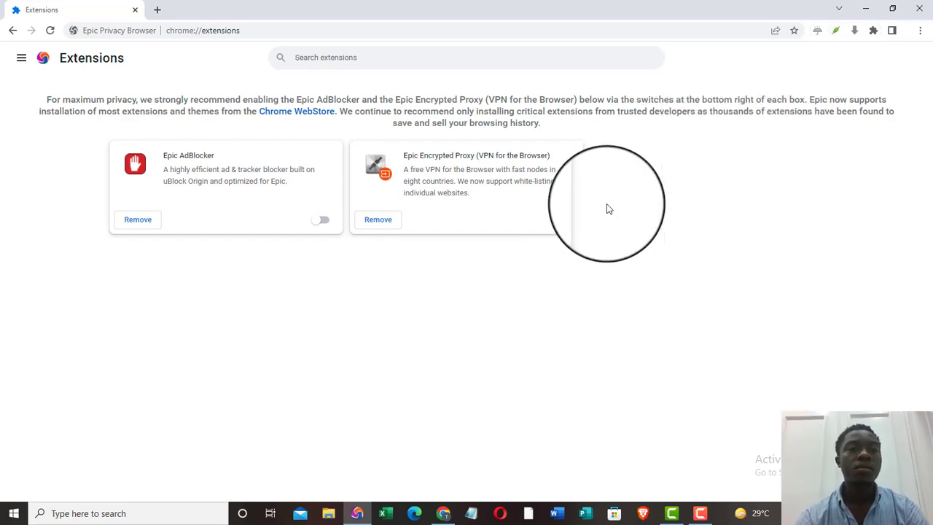